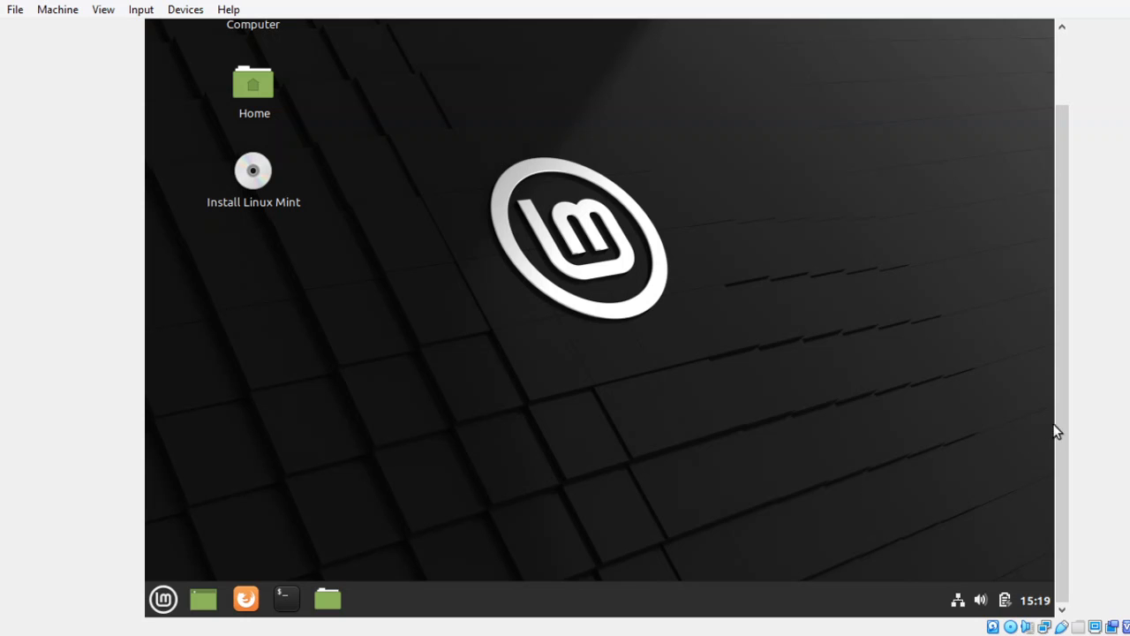
- Scroll the VM display to the top so the Computer, Home and Install Linux Mint icons show
left_click_drag(1057, 432, 1085, 448)
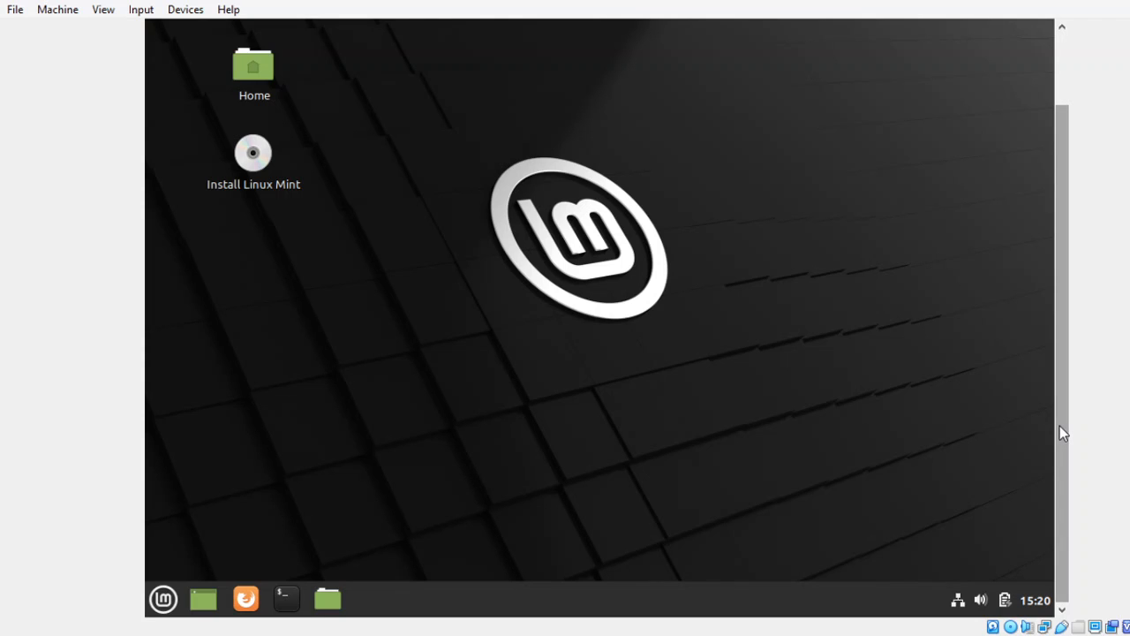
left_click_drag(1060, 425, 1062, 284)
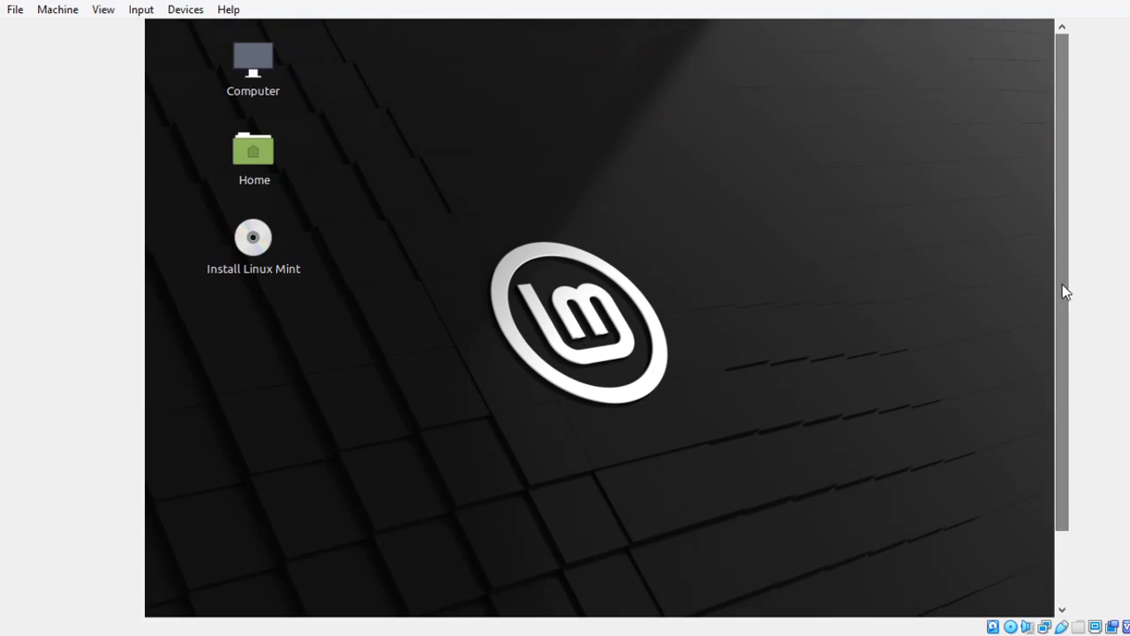
- Launch Install Linux Mint from the desktop icon and bring up its English Welcome page
left_click(265, 253)
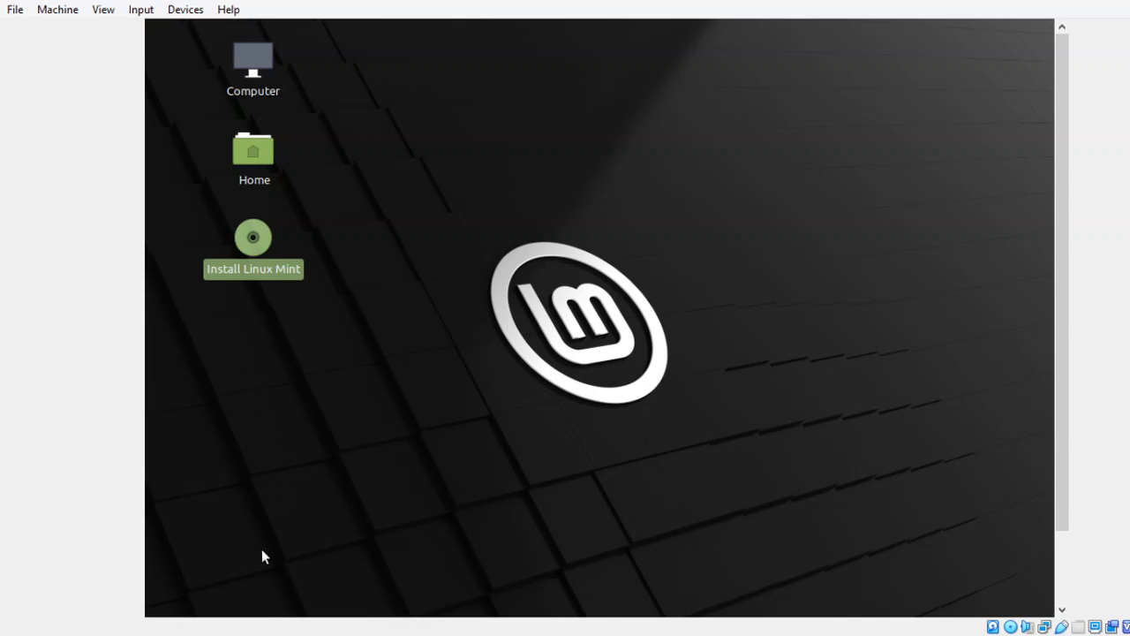
left_click_drag(265, 252, 290, 614)
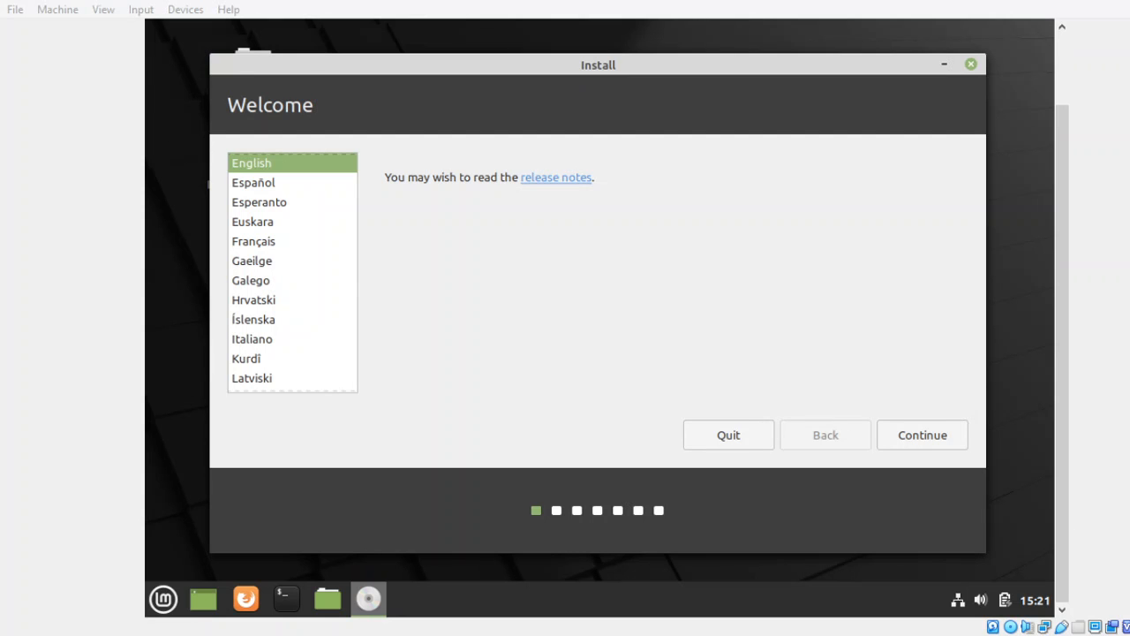
left_click(994, 354)
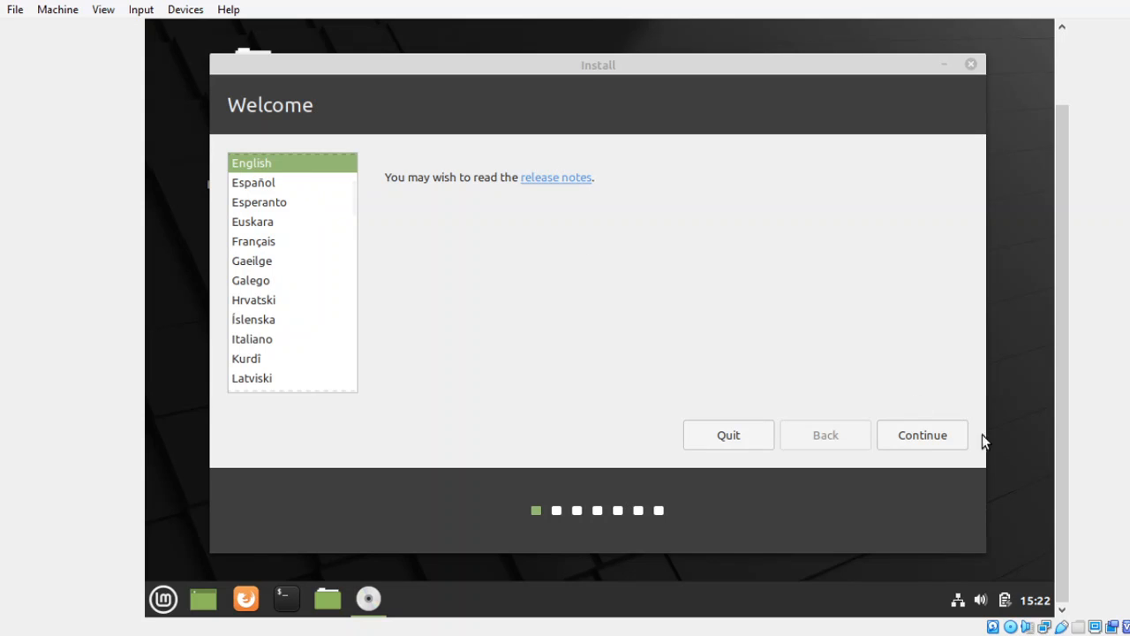
- Continue with English, then test the English (US) layout by typing 'qwerty' and erasing it
left_click(919, 433)
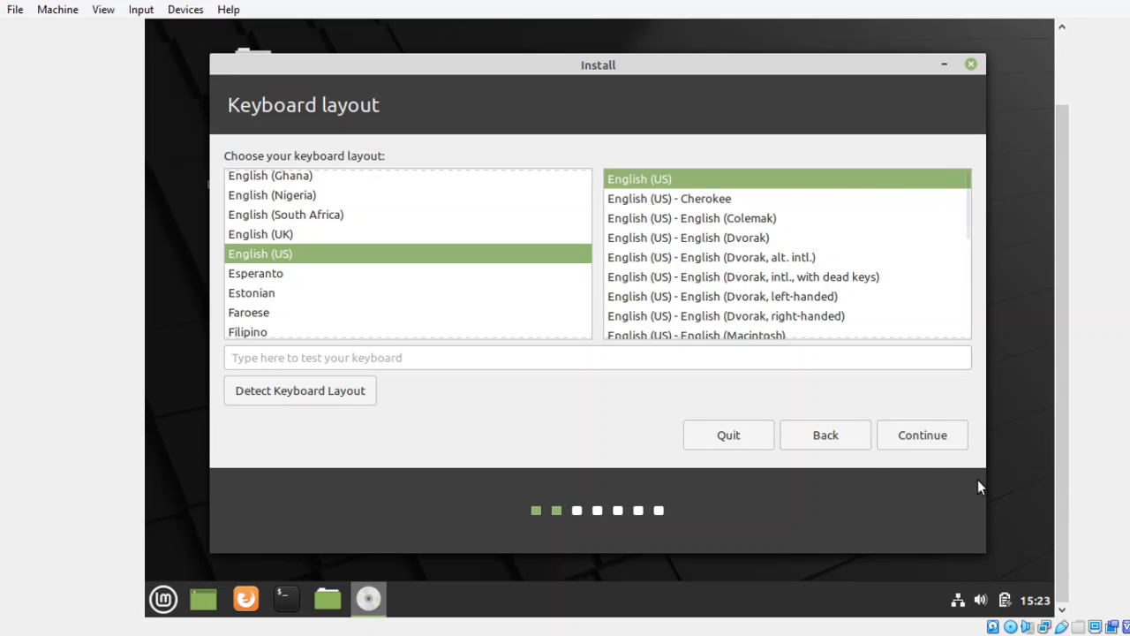
left_click(469, 353)
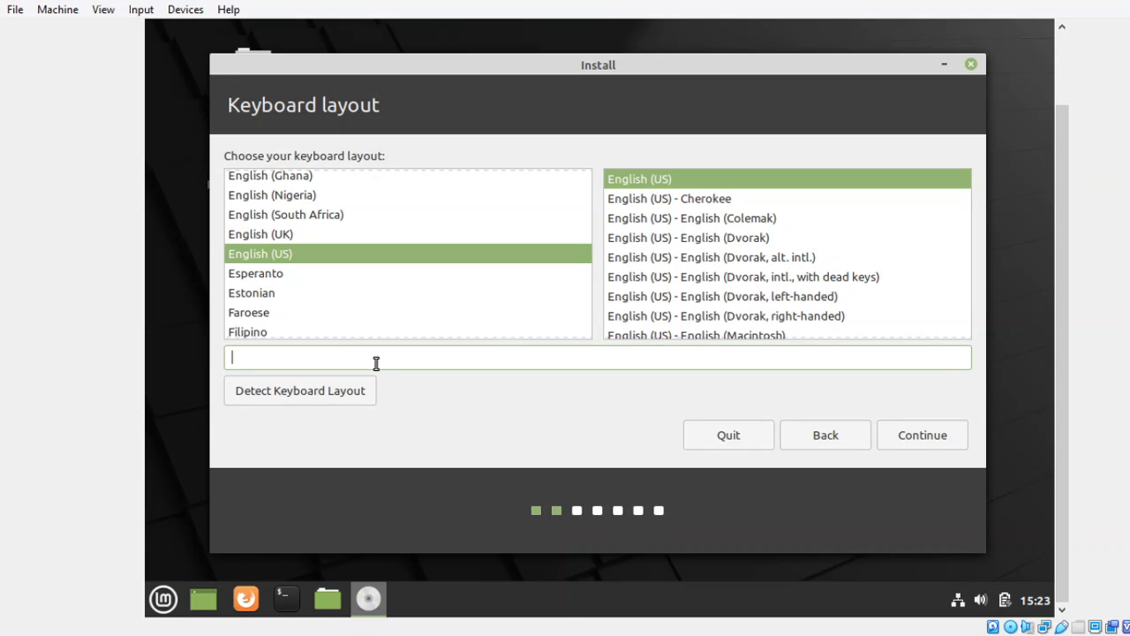
type("qwerty")
key("BackSpace")
key("BackSpace")
key("BackSpace")
key("BackSpace")
key("BackSpace")
key("BackSpace")
- Accept English (US) keyboard, enable Install multimedia codecs, and continue to Installation type
left_click(922, 440)
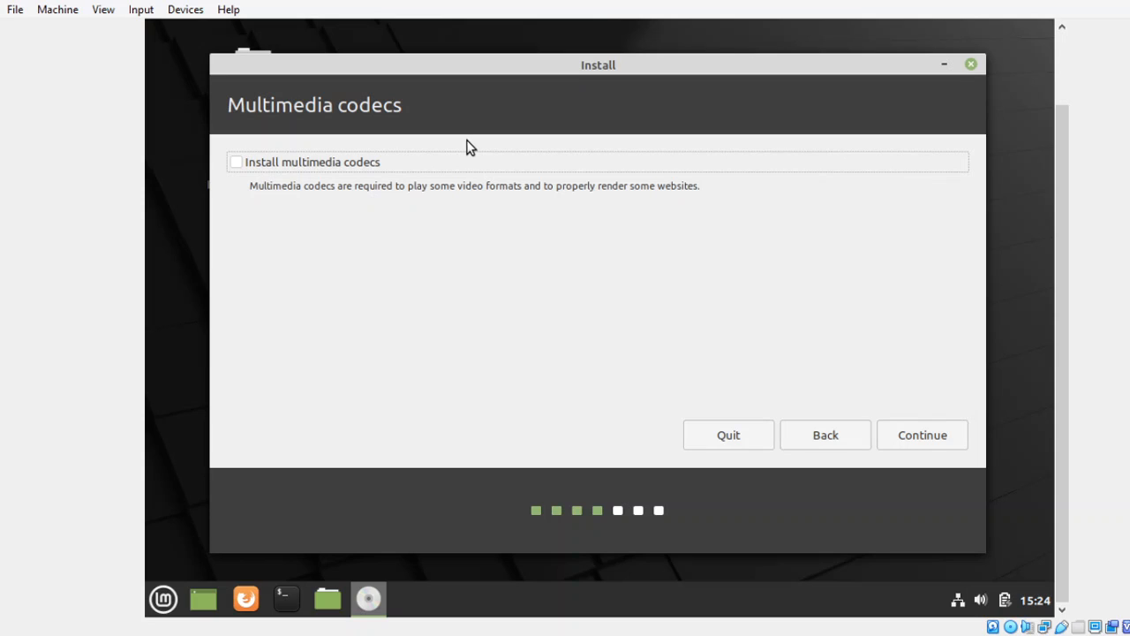
left_click(241, 163)
left_click(910, 442)
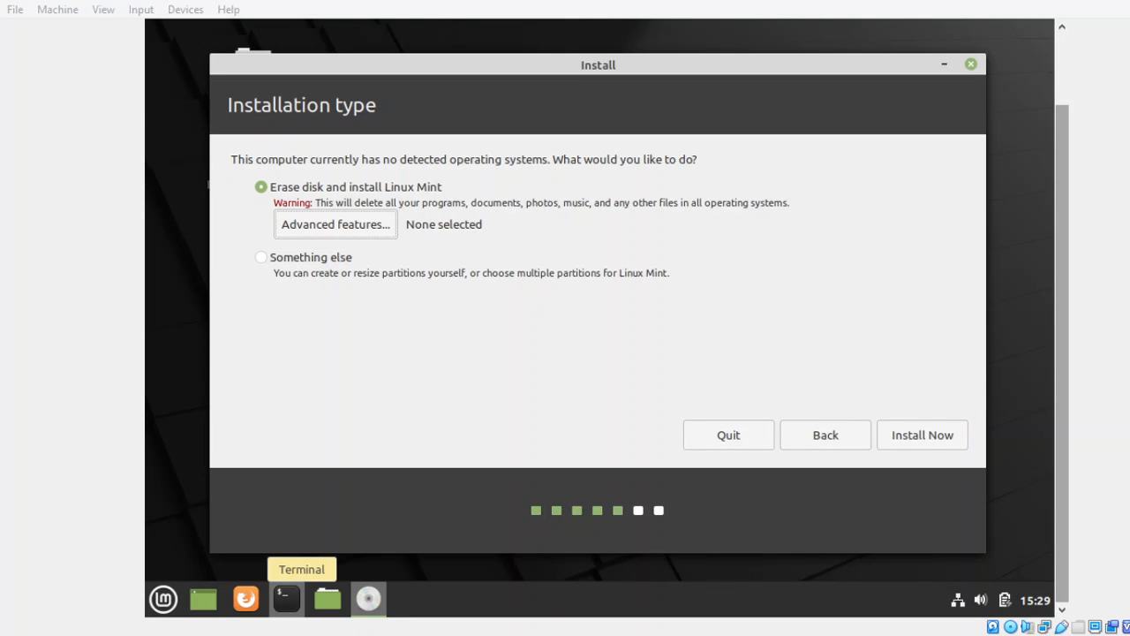
- Choose 'Something else' as the installation type to reach the manual partition editor for /dev/sda
left_click(1026, 279)
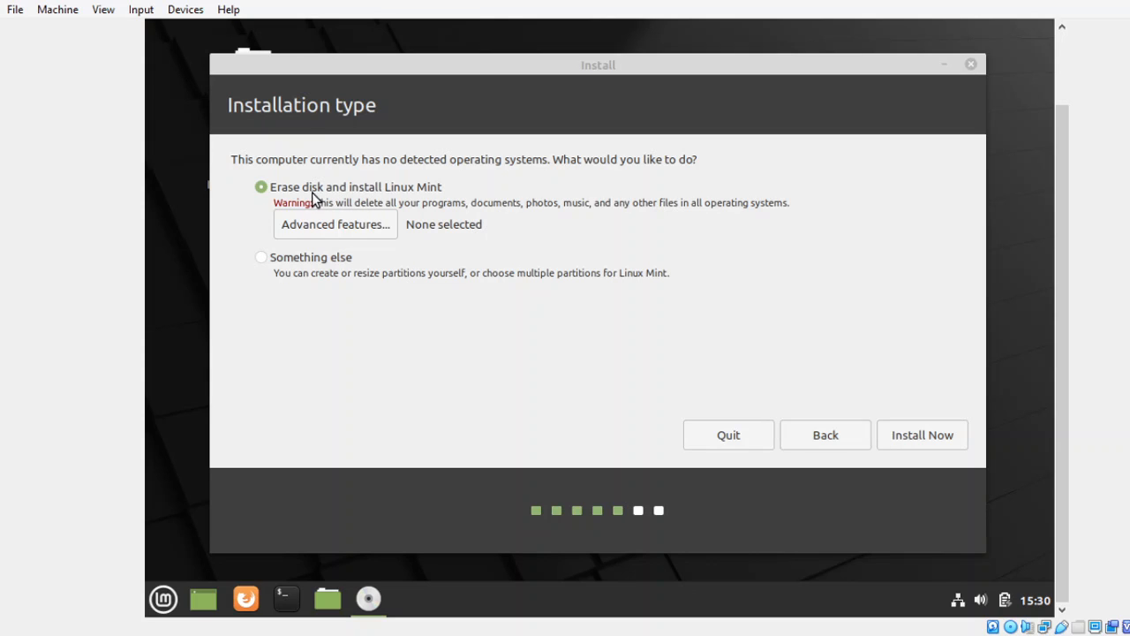
left_click(268, 262)
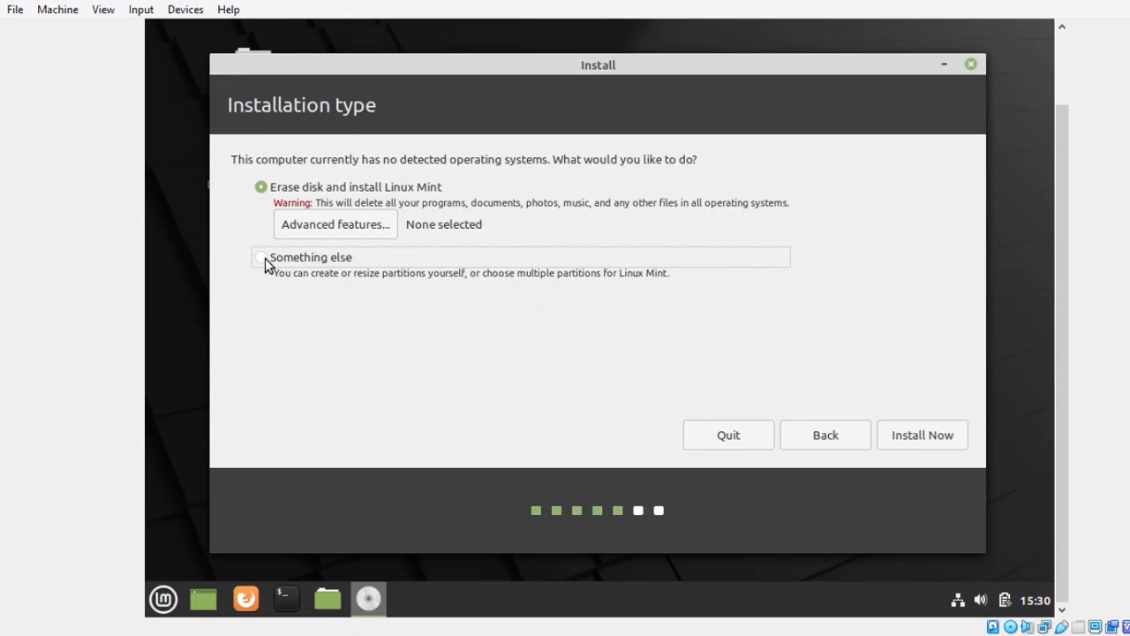
left_click(923, 433)
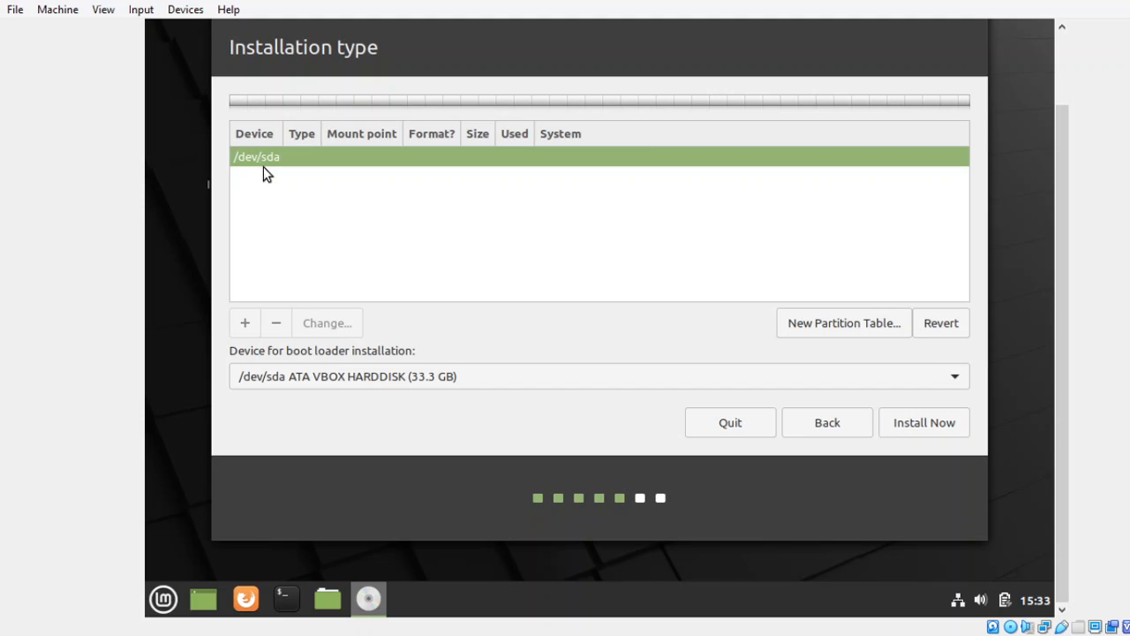
- Create a new empty partition table on /dev/sda and confirm replacing its partitions
left_click(815, 325)
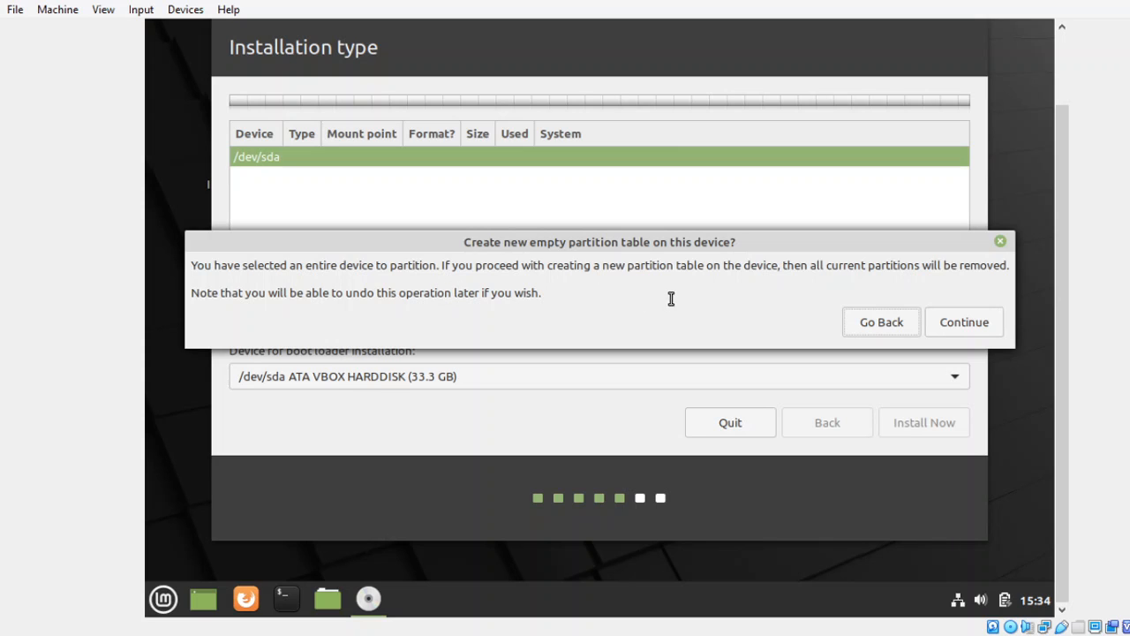
left_click(964, 323)
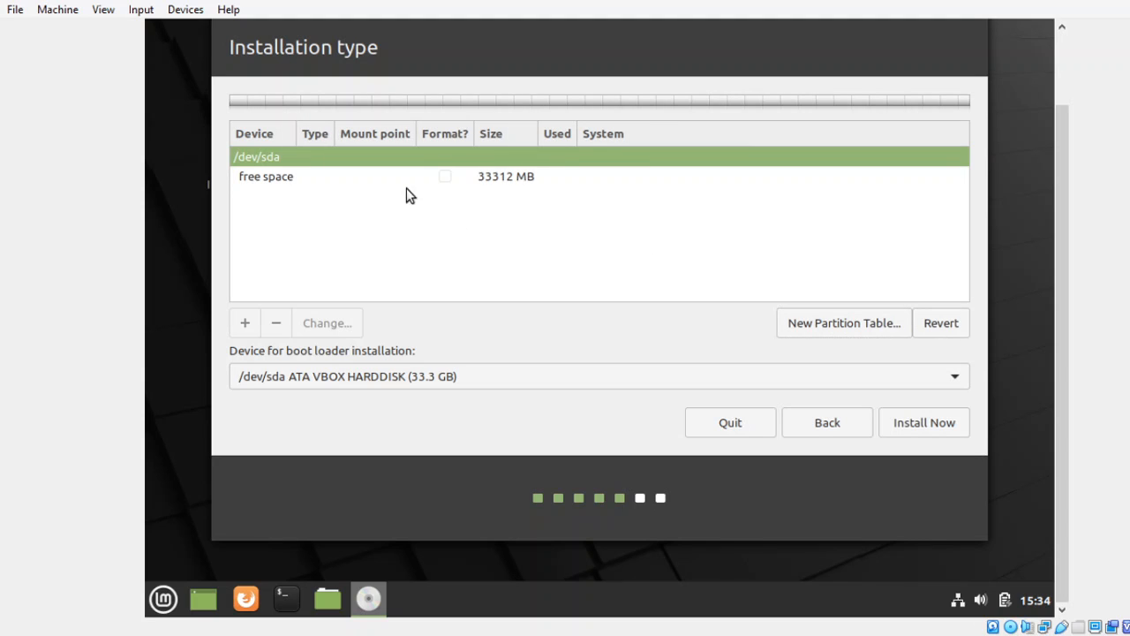
- Select the 33312 MB free space row under /dev/sda
left_click(300, 177)
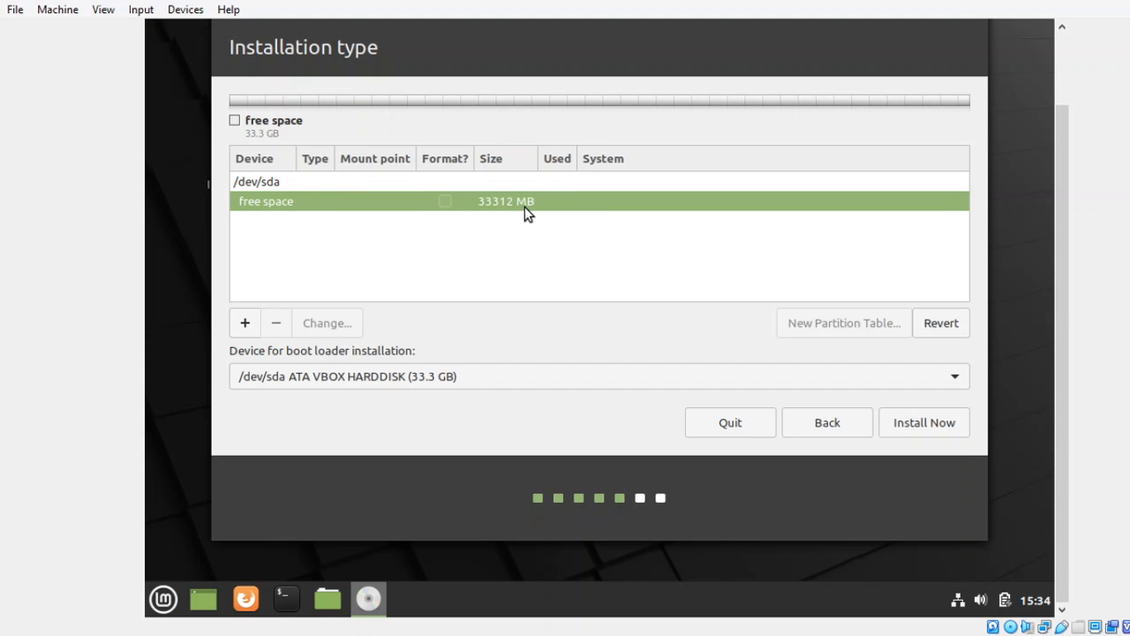
- Add a partition in the free space using Ext4 journaling file system, mounted at /
left_click(245, 325)
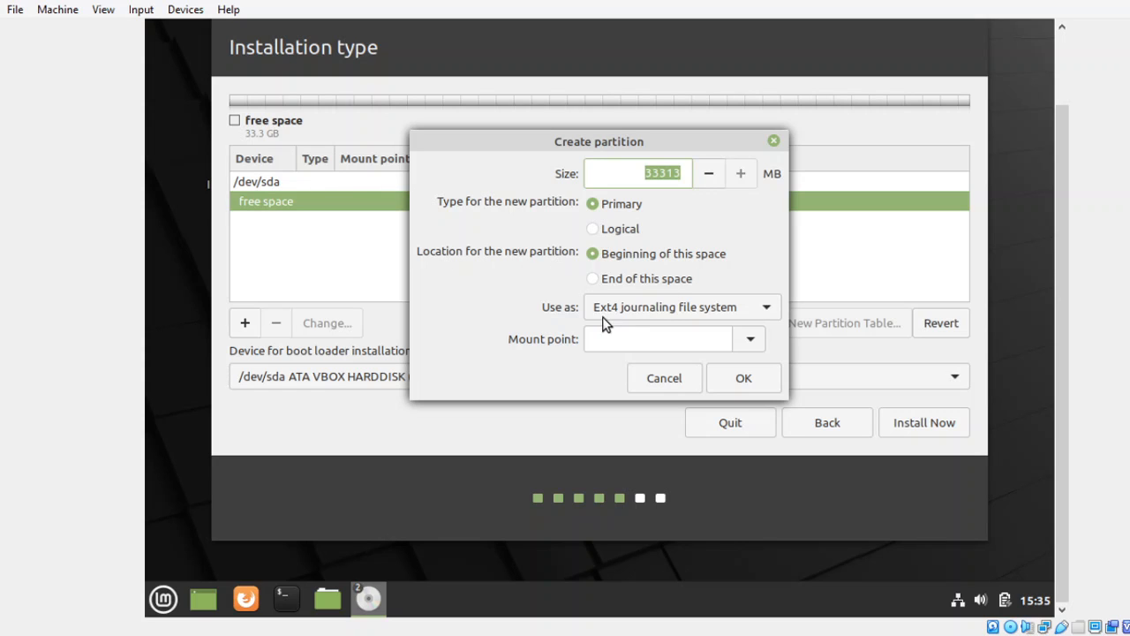
left_click(759, 314)
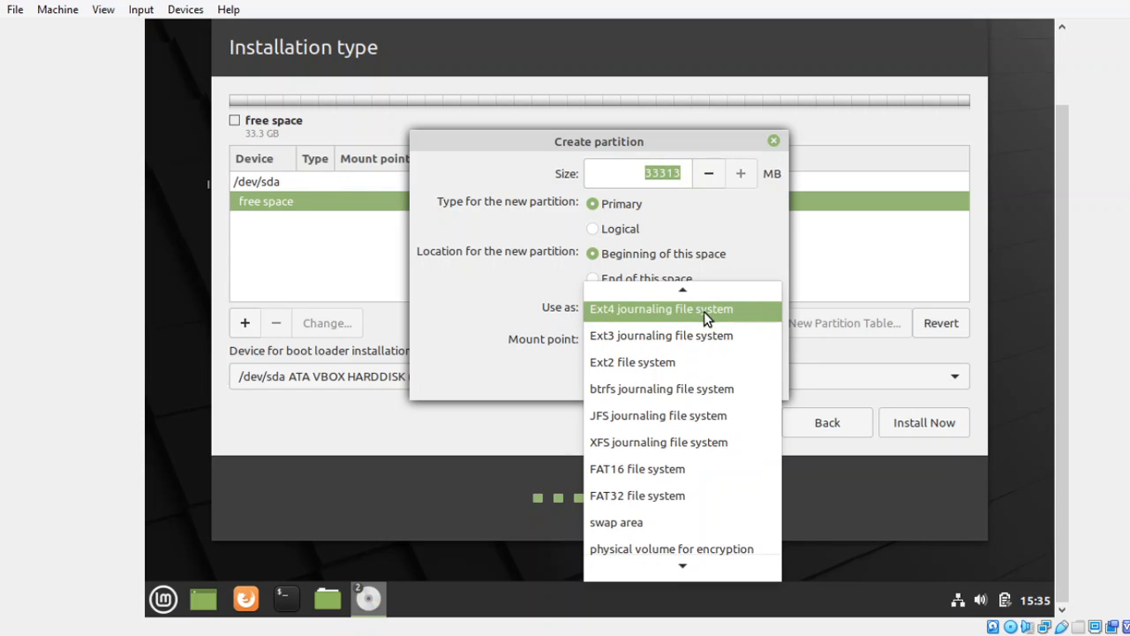
left_click(609, 306)
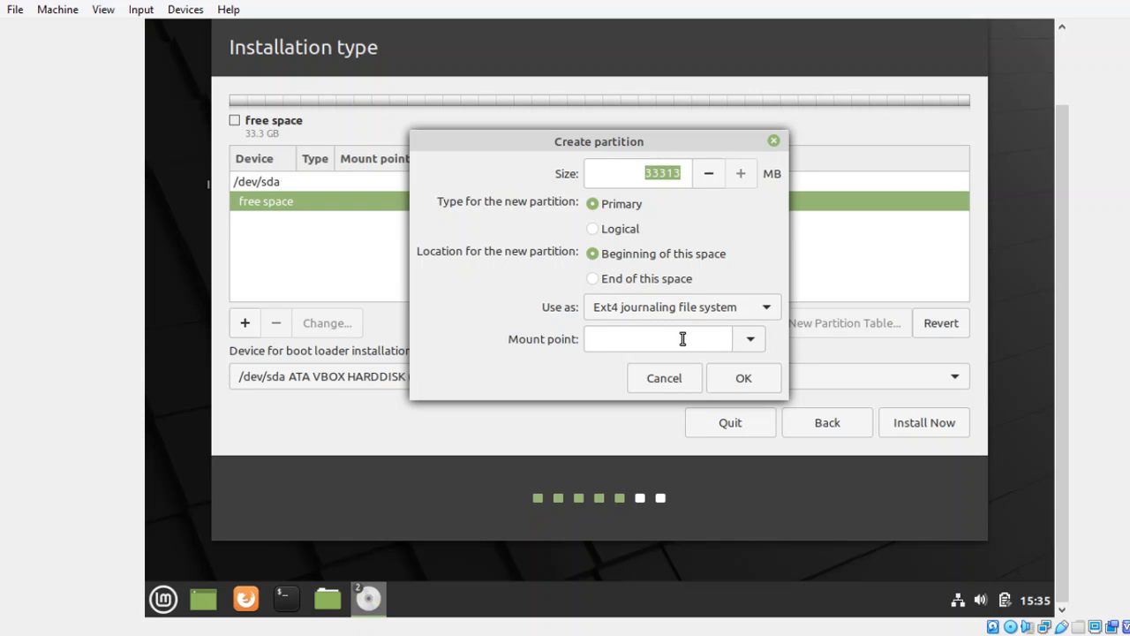
left_click(749, 343)
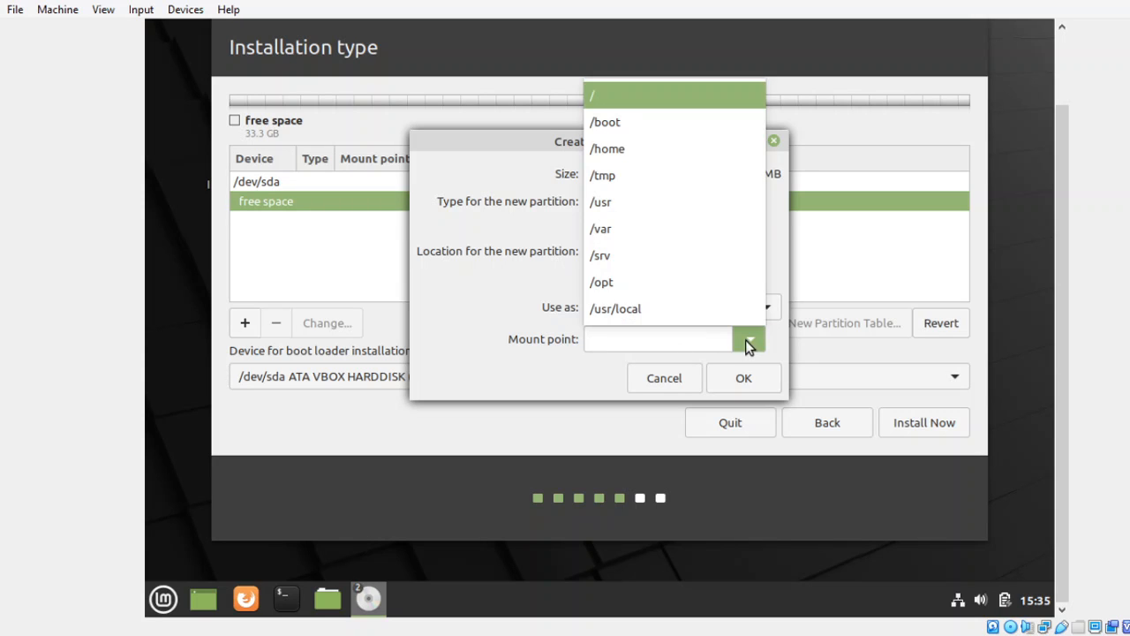
left_click(626, 107)
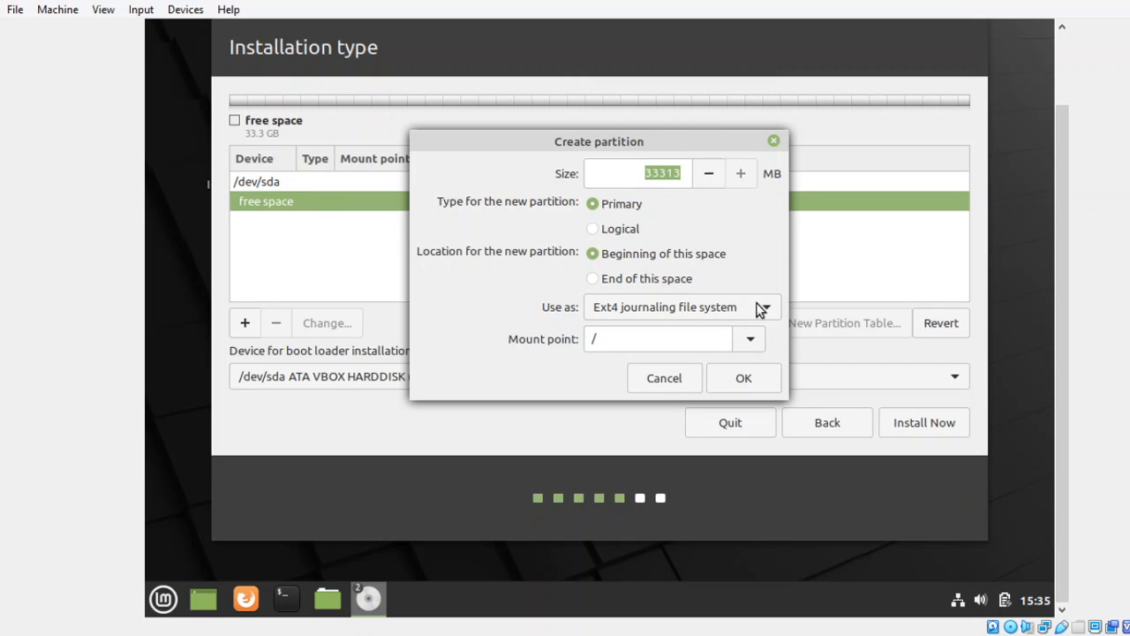
left_click(747, 341)
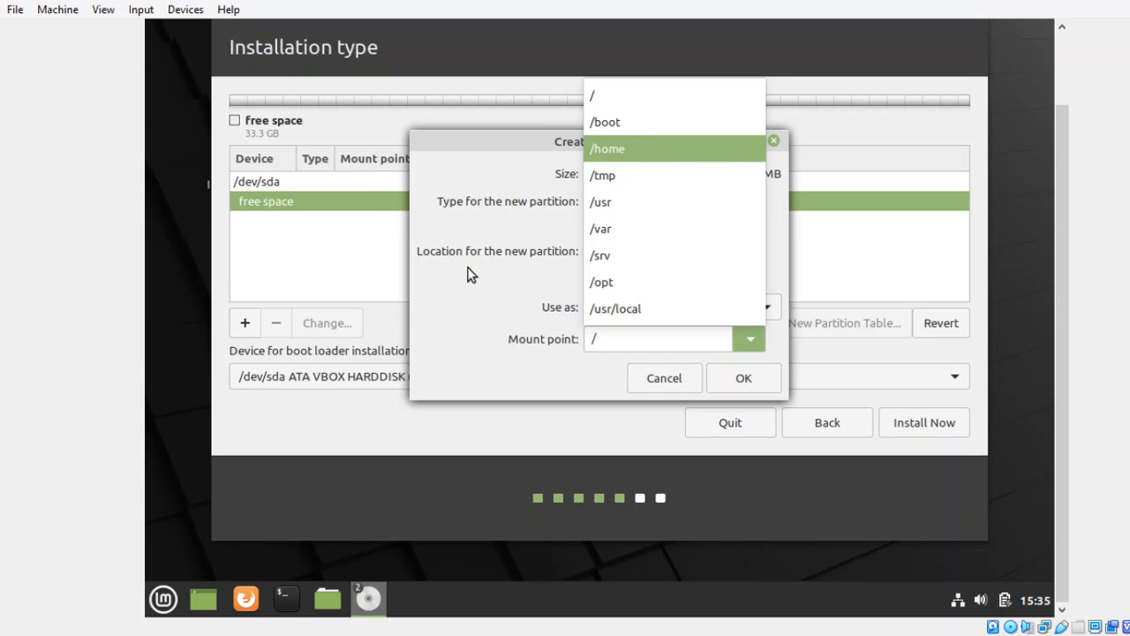
left_click(546, 291)
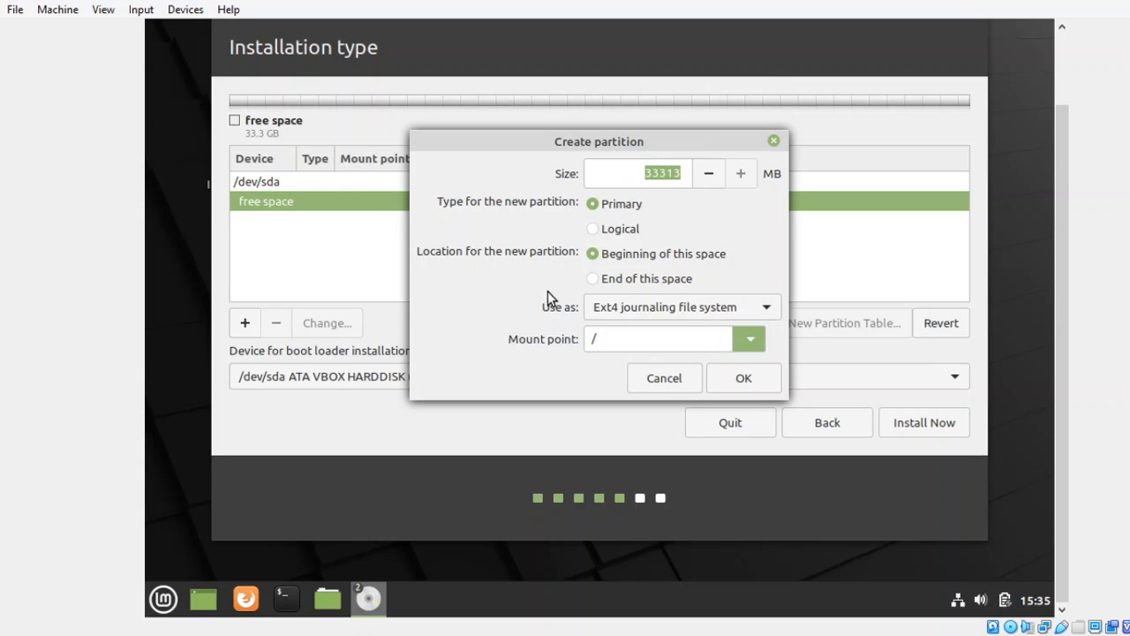
left_click(731, 382)
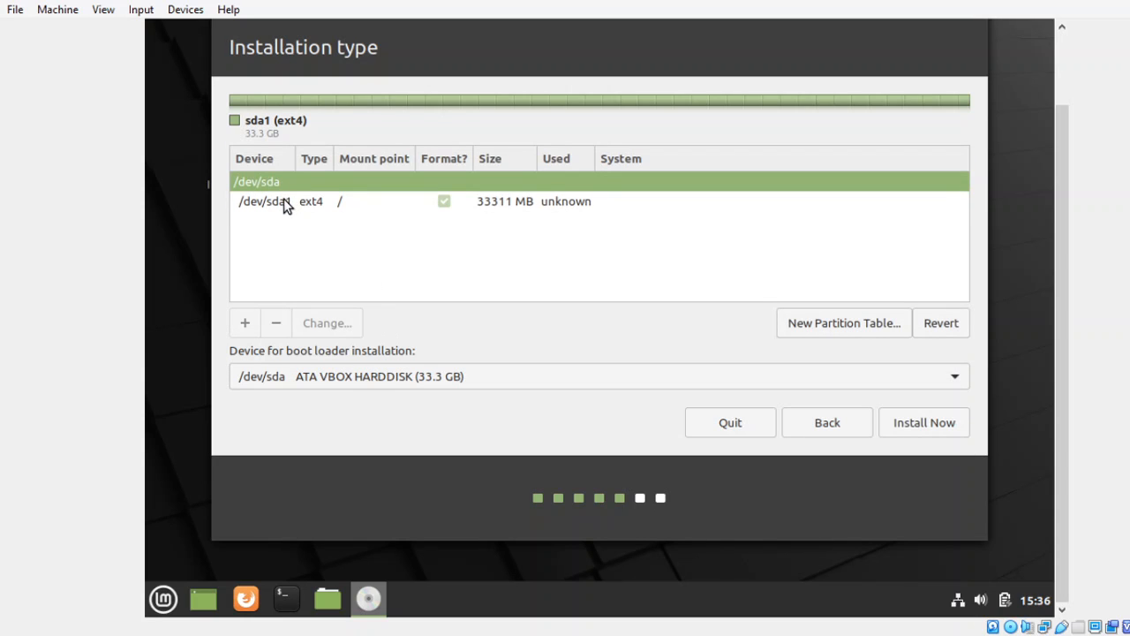
- Select the new 33311 MB ext4 /dev/sda1 root partition in the table
left_click(283, 202)
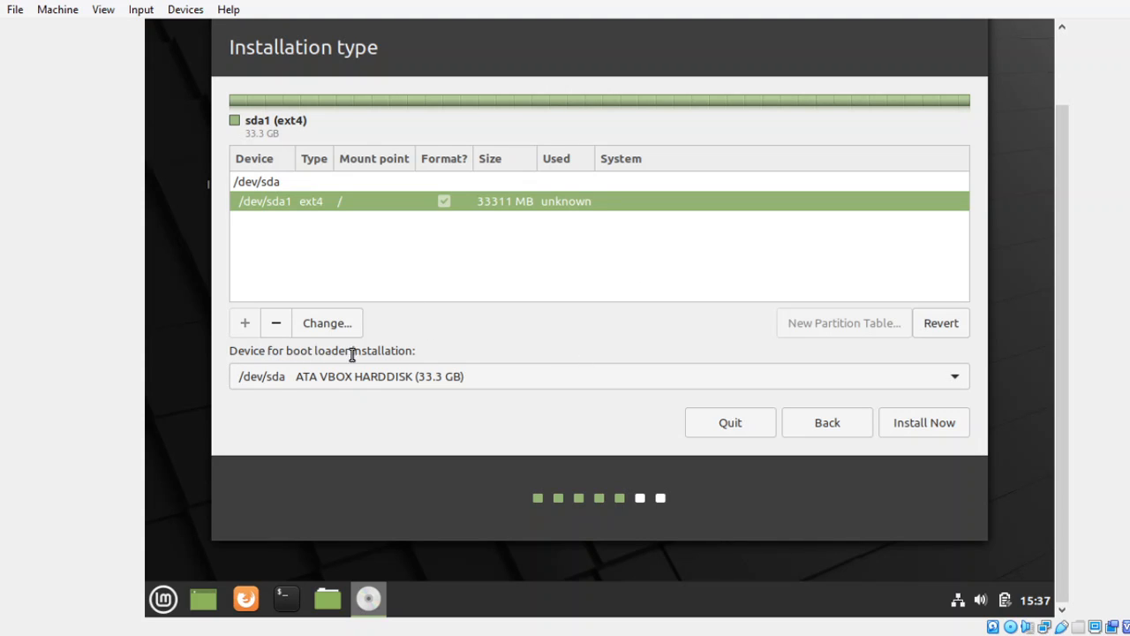
- Pick /dev/sda ATA VBOX HARDDISK (33.3 GB) as the boot loader installation device
left_click(870, 381)
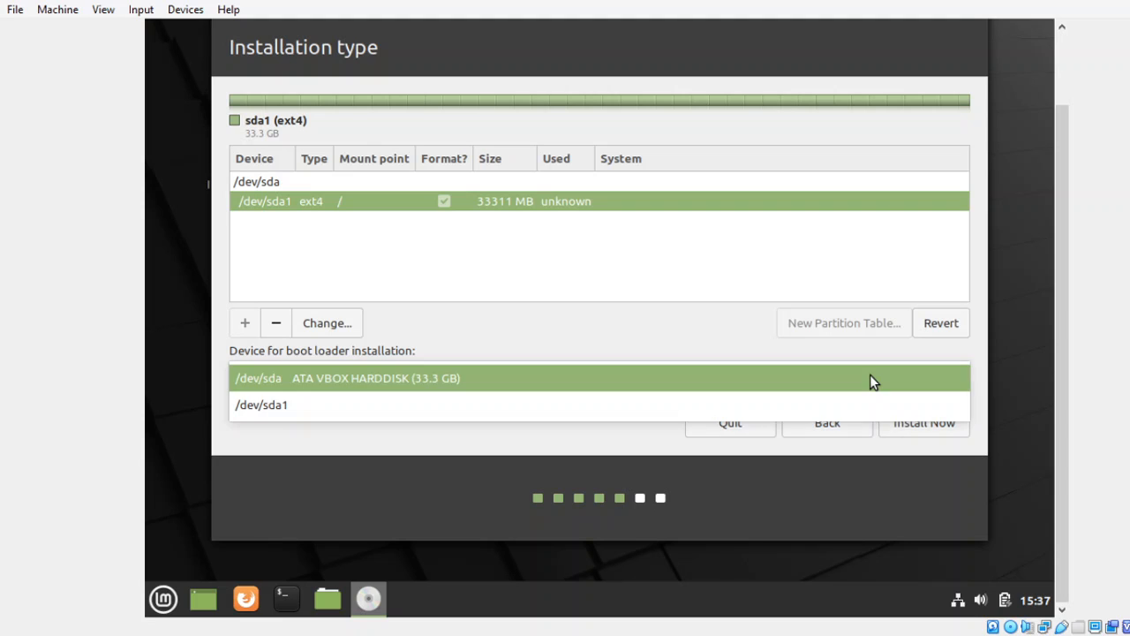
left_click(677, 333)
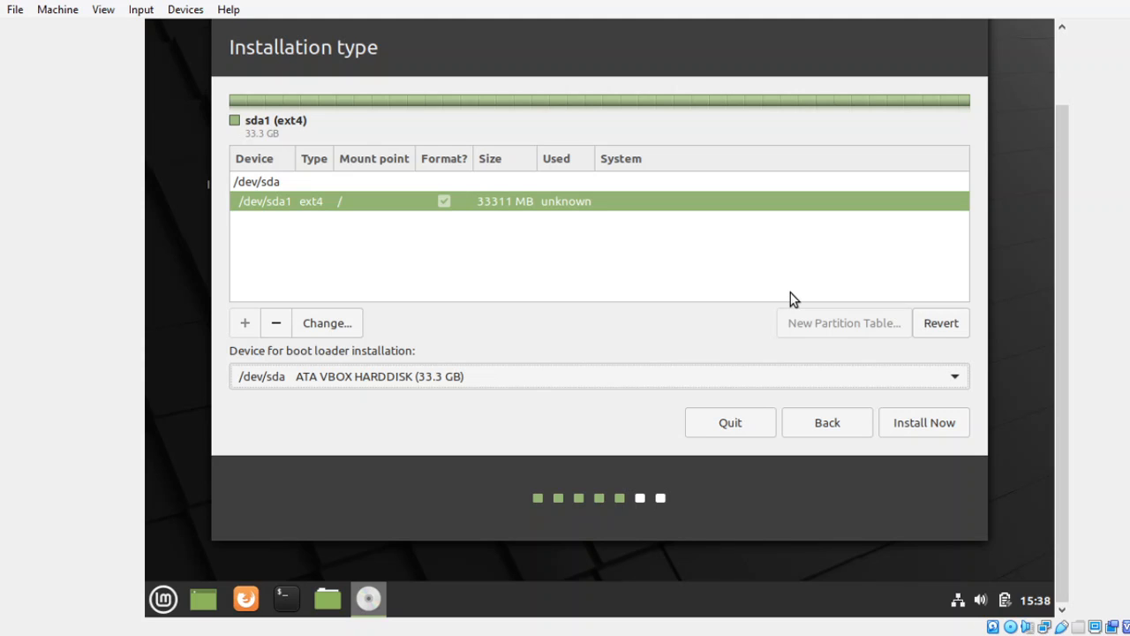
- Start the install and confirm writing the partition changes, formatting /dev/sda1 as ext4
left_click(911, 428)
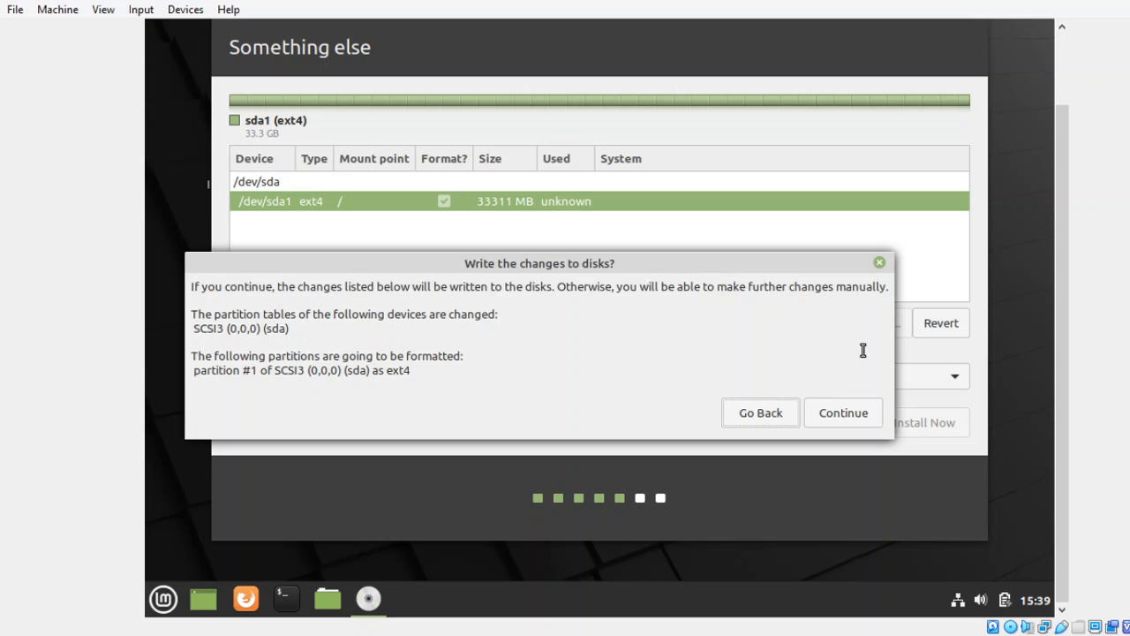
left_click(835, 416)
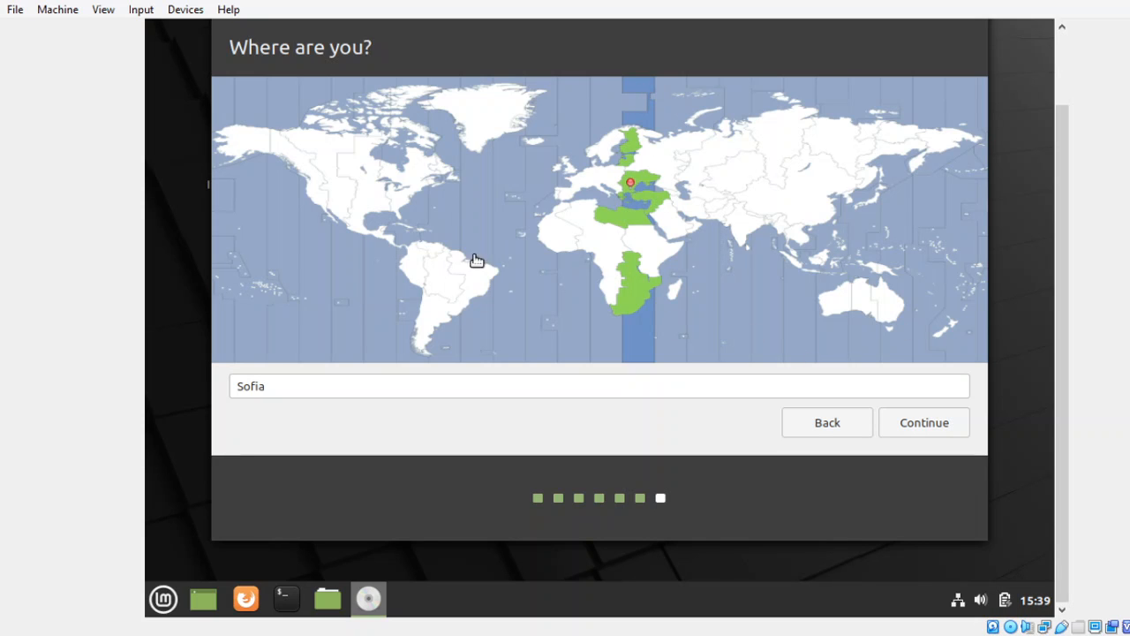
- Keep Sofia as the time zone and proceed to the Who are you? page
left_click(922, 426)
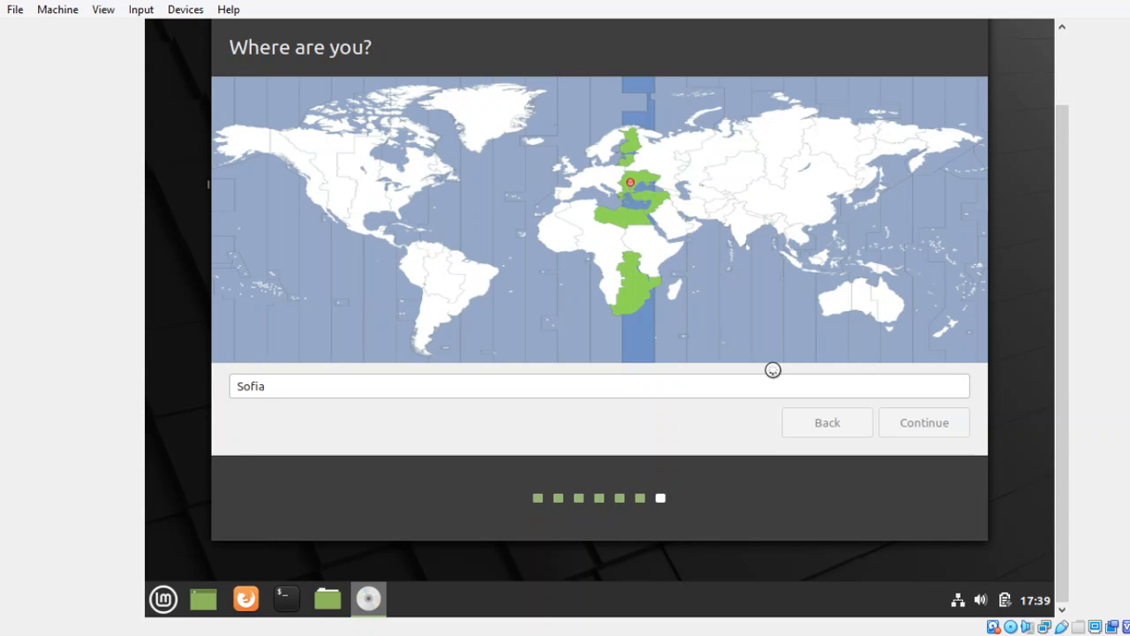
key("Return")
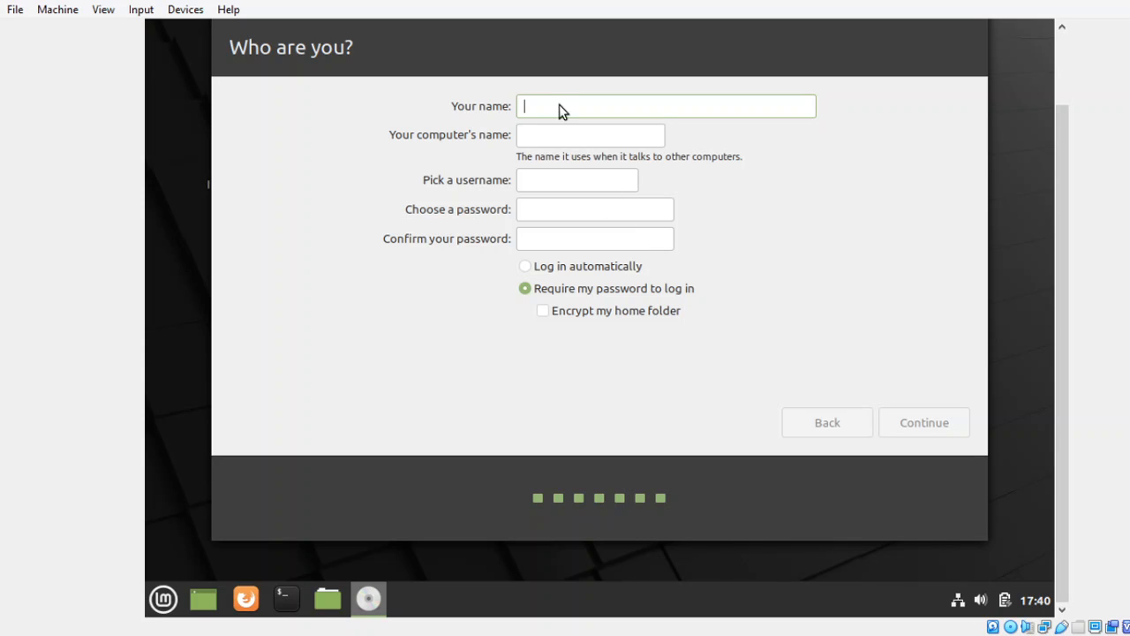
- Enter the user's name, set and confirm the account password, choose automatic login, and begin installing
type("Capricorn")
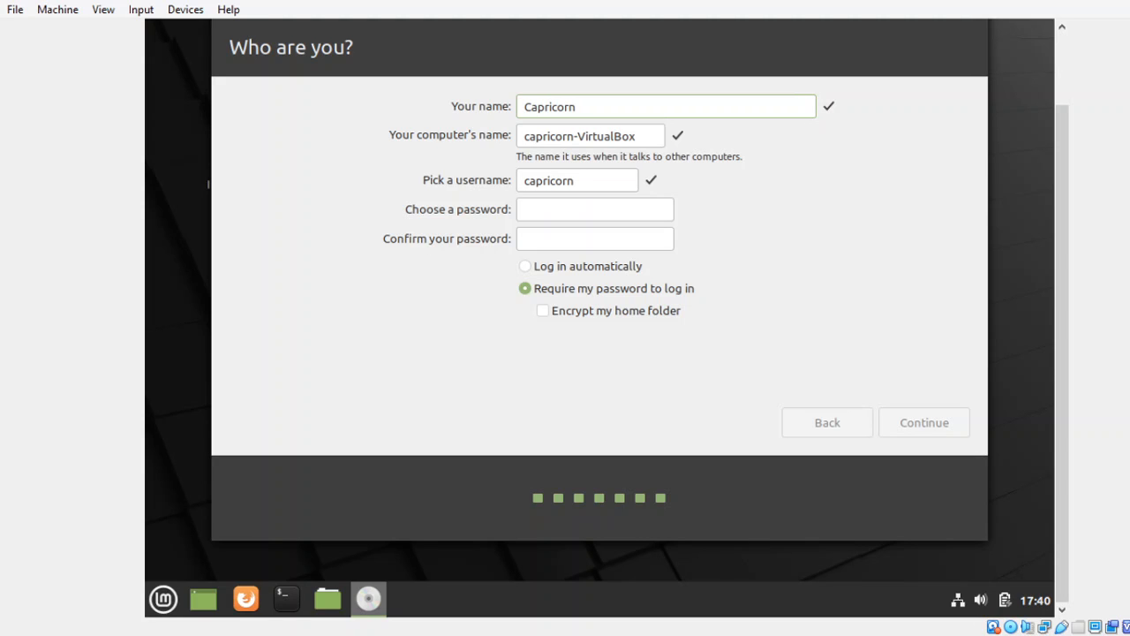
type("95")
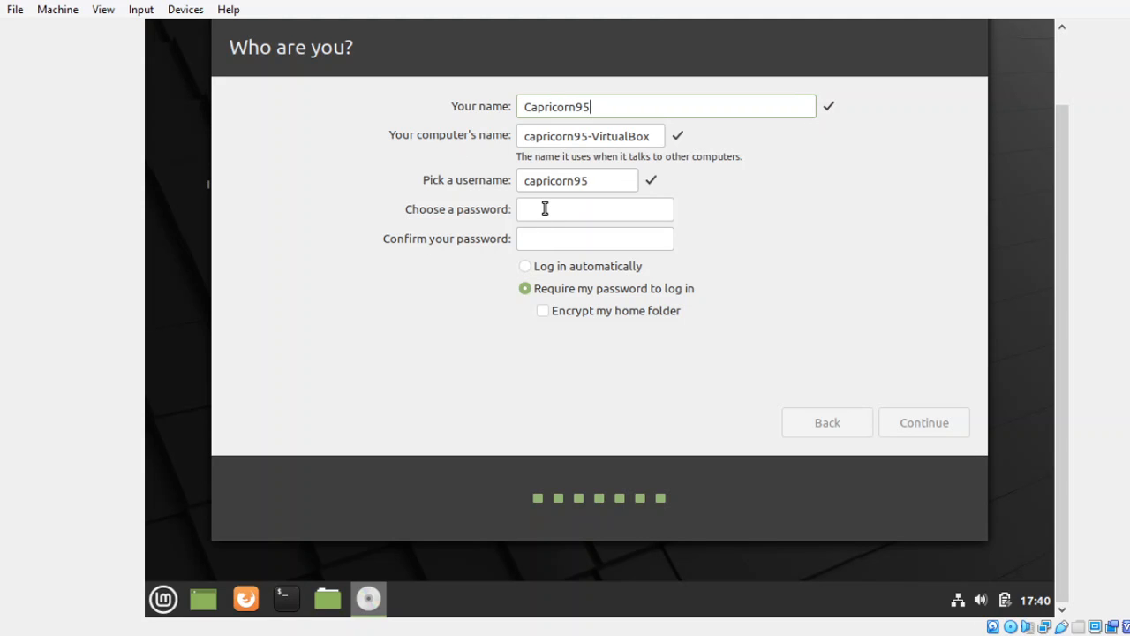
left_click(557, 214)
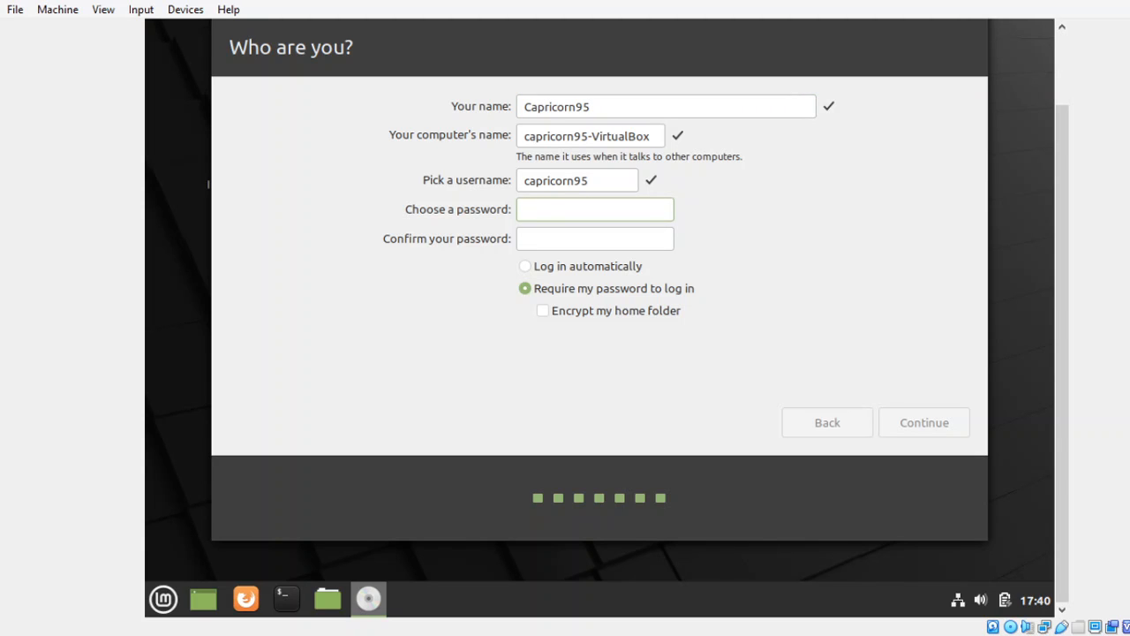
type("********")
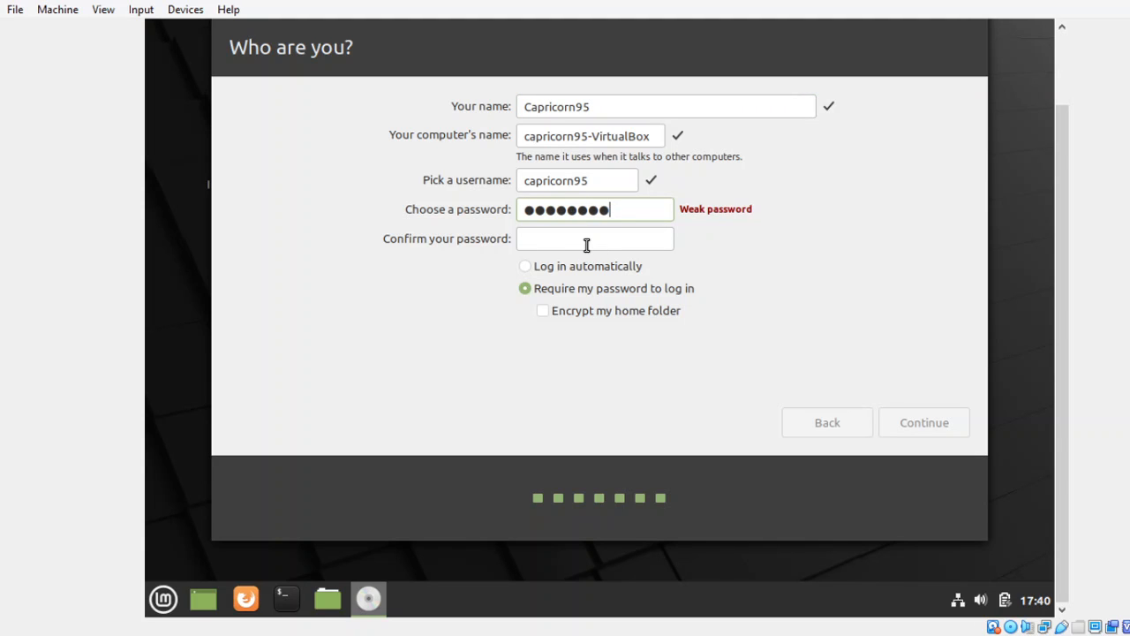
type("*")
left_click(586, 237)
type("*******")
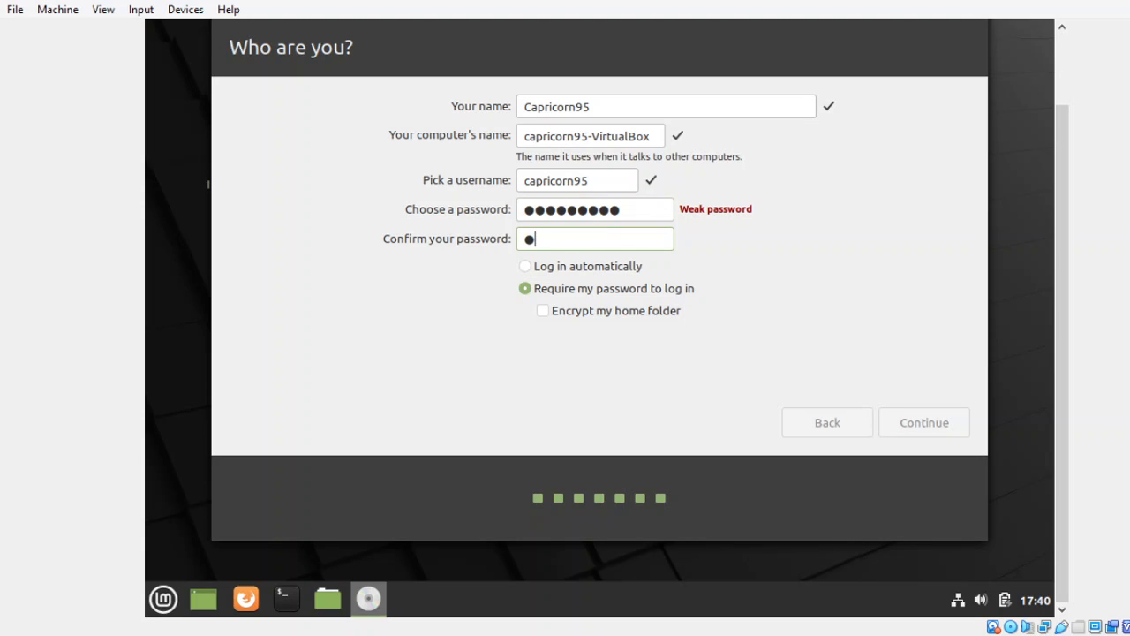
type("**")
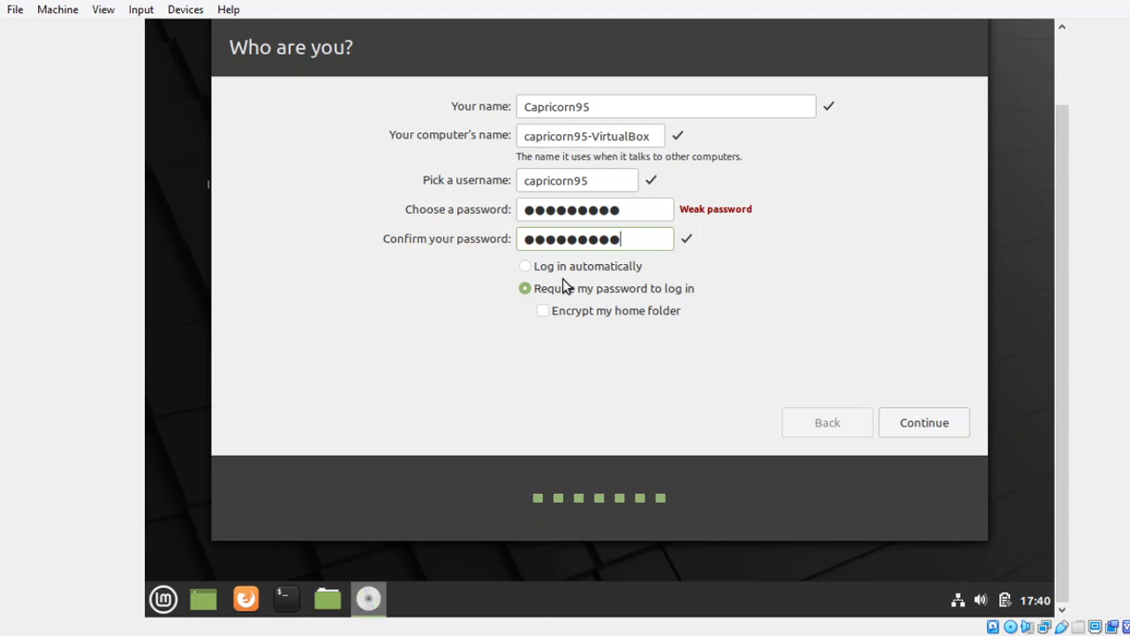
left_click(543, 267)
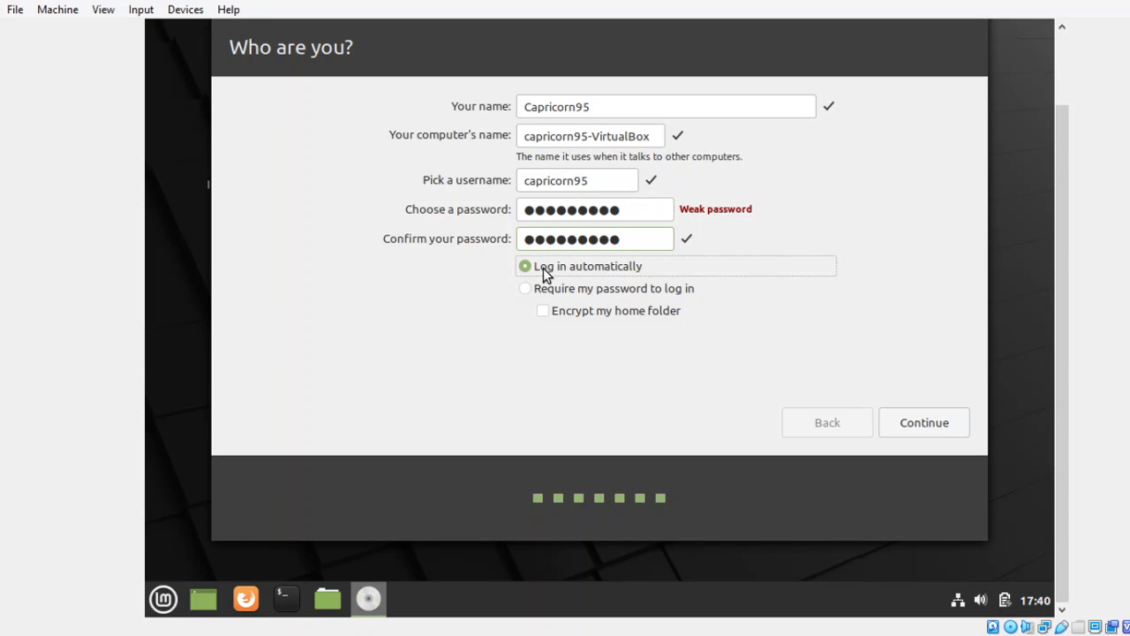
left_click(923, 427)
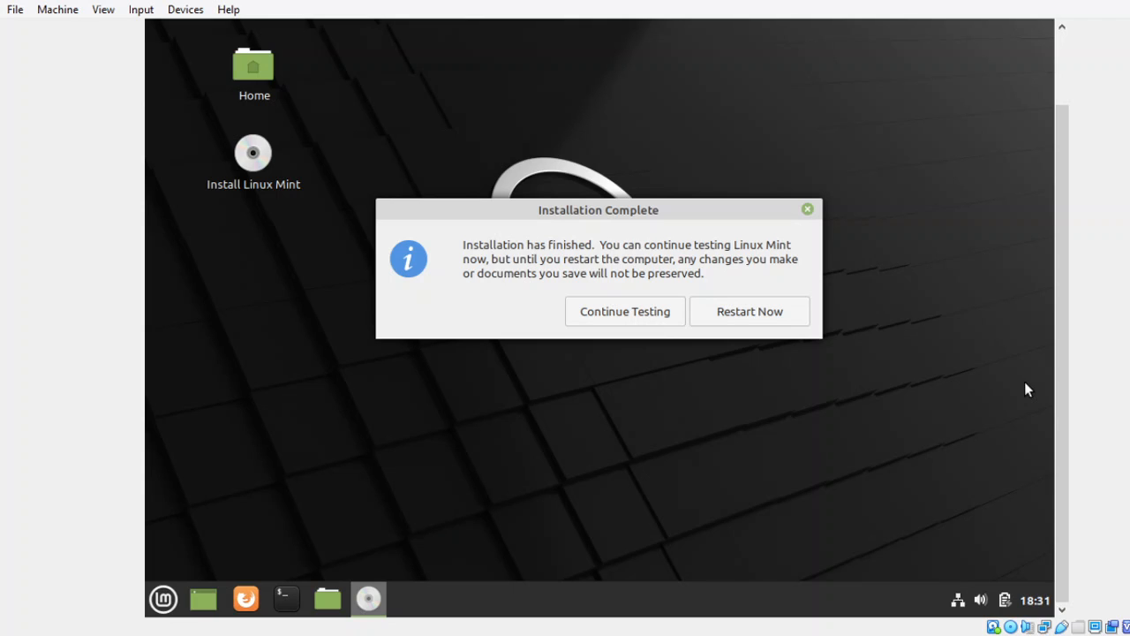
- Choose Restart Now in the Installation Complete dialog to reboot into the installed system
left_click(626, 322)
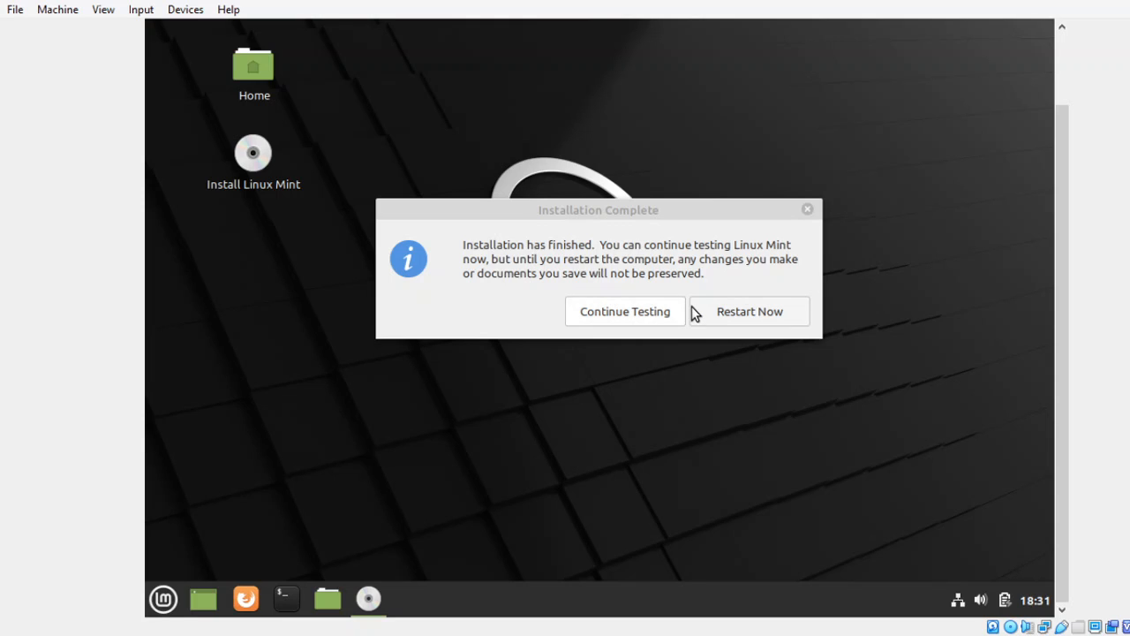
left_click(740, 315)
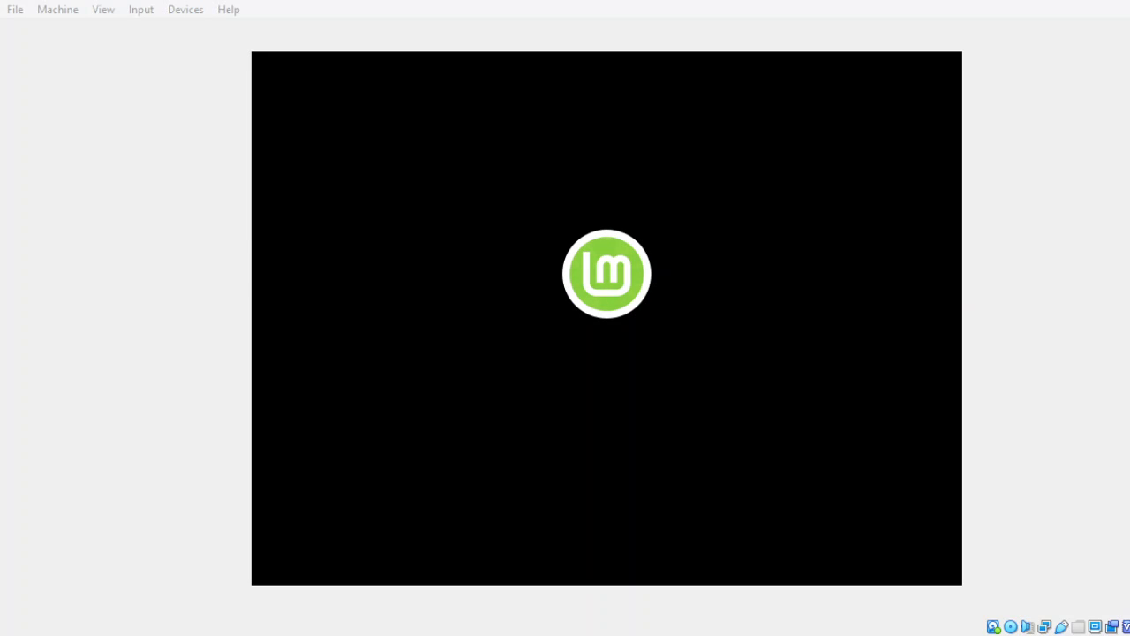
- Focus the VirtualBox window while the Mint boot logo shows during the reboot
left_click(1048, 430)
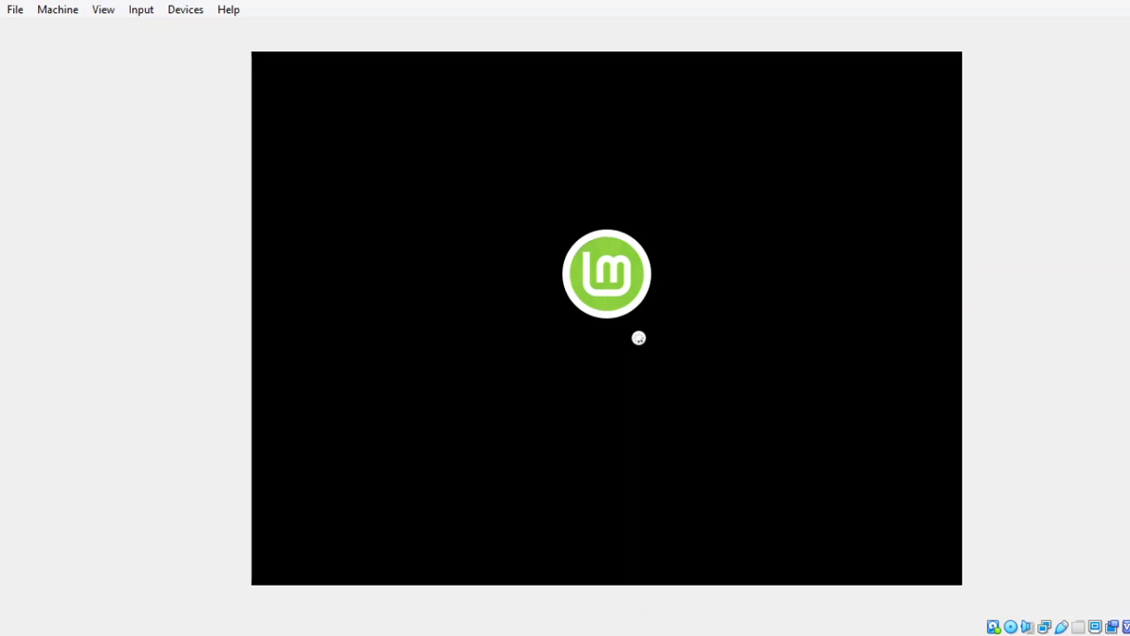